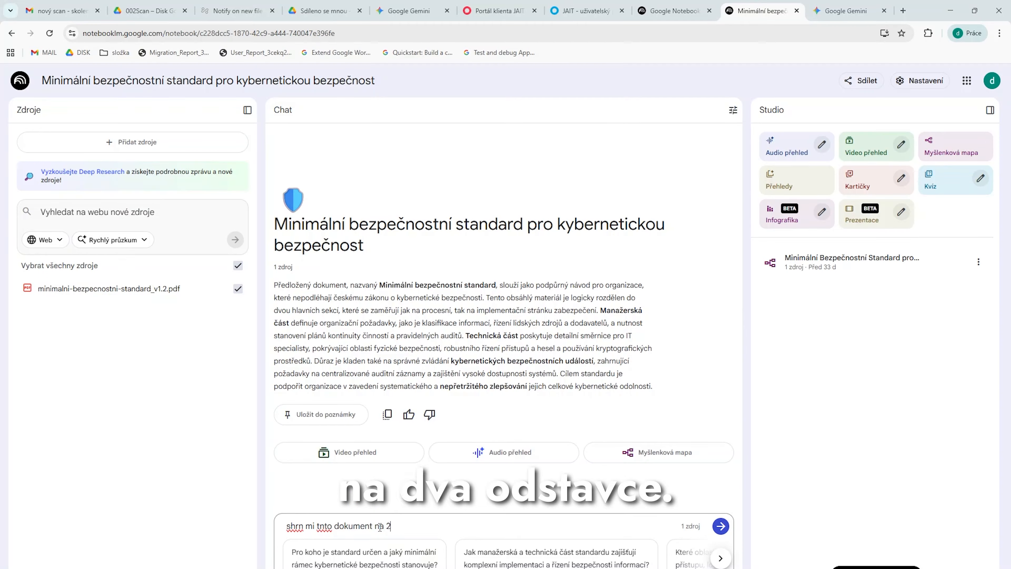
Submit the chat request "shrn mi tnto dokument na 2 odstavce" and read through the two-paragraph summary with its source citations
{"action": "key", "text": "Return"}
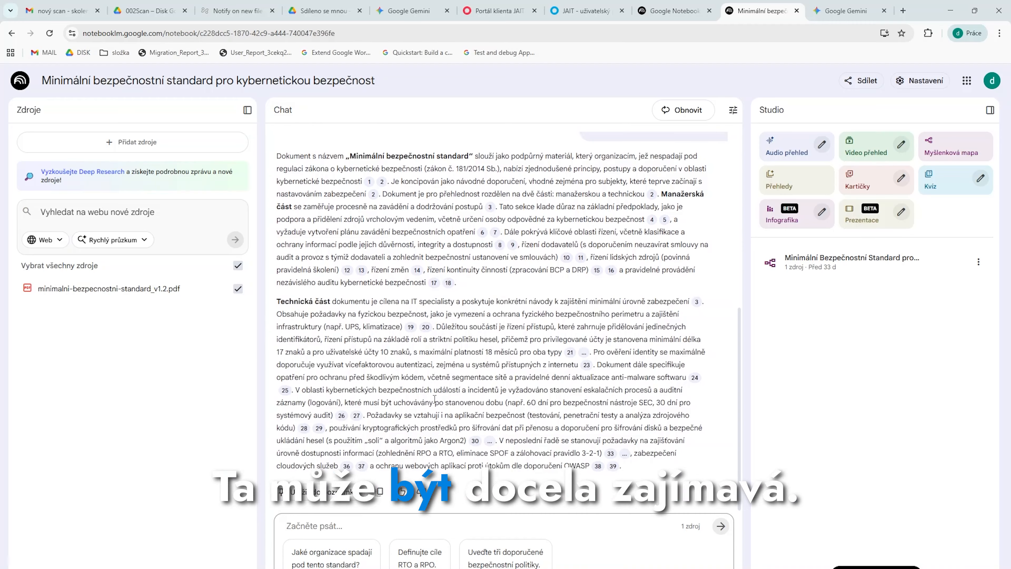
{"action": "scroll", "coordinate": [434, 398], "scroll_direction": "up", "scroll_amount": 2}
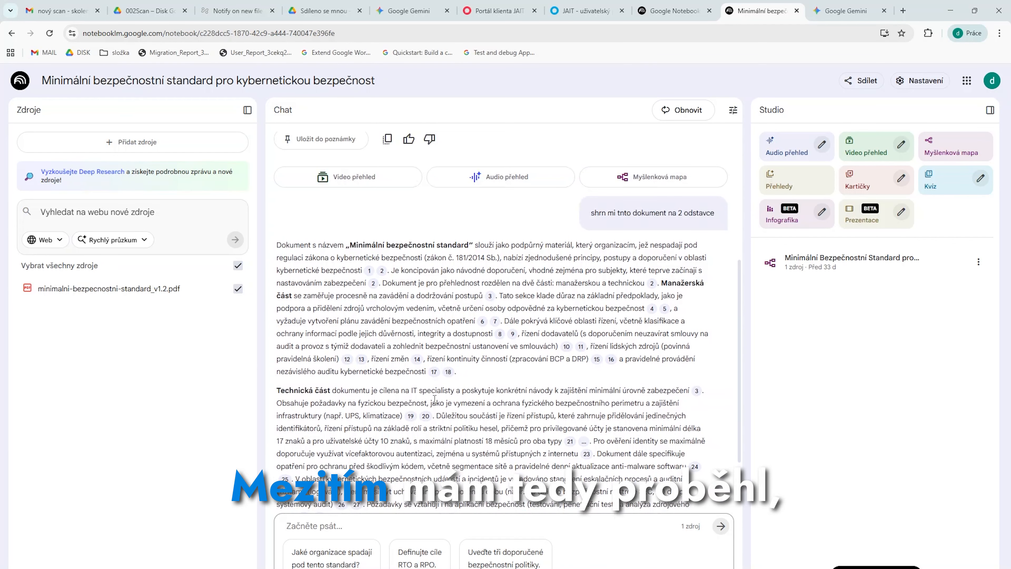
{"action": "scroll", "coordinate": [434, 398], "scroll_direction": "down", "scroll_amount": 2}
{"action": "scroll", "coordinate": [435, 398], "scroll_direction": "down", "scroll_amount": 1}
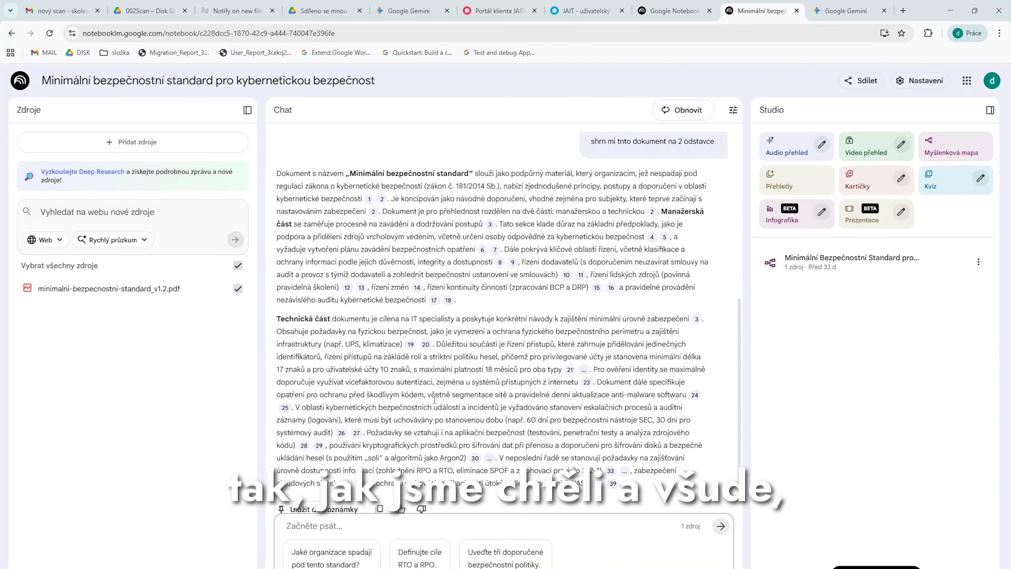
{"action": "mouse_move", "coordinate": [435, 302]}
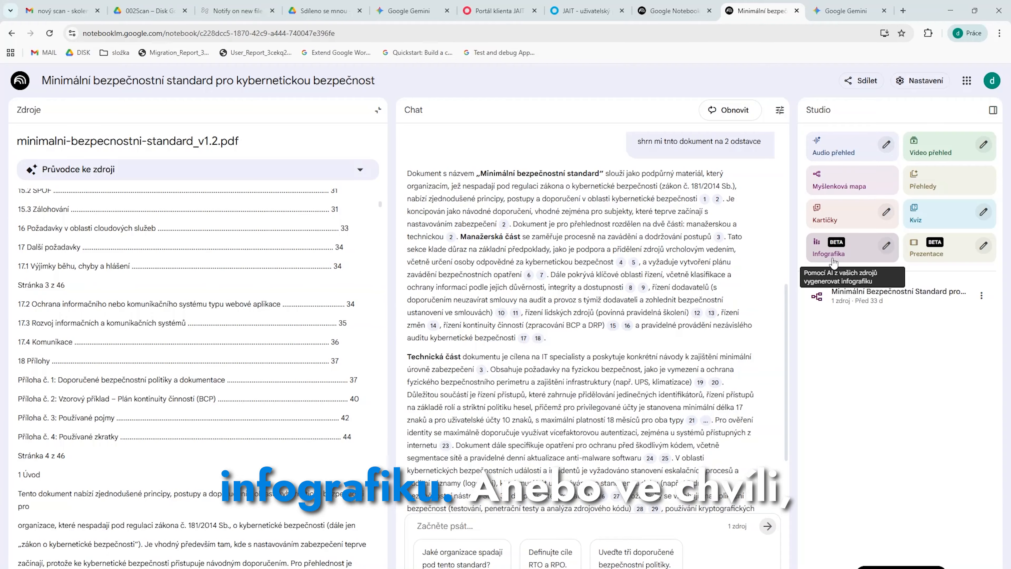
Customize an infographic with the description "vytvoř souhrn infromací z dokumentu pro laika, zvol maximálně 10 oblastí a vyber jen ty nejkritičtější"
{"action": "left_click", "coordinate": [885, 247]}
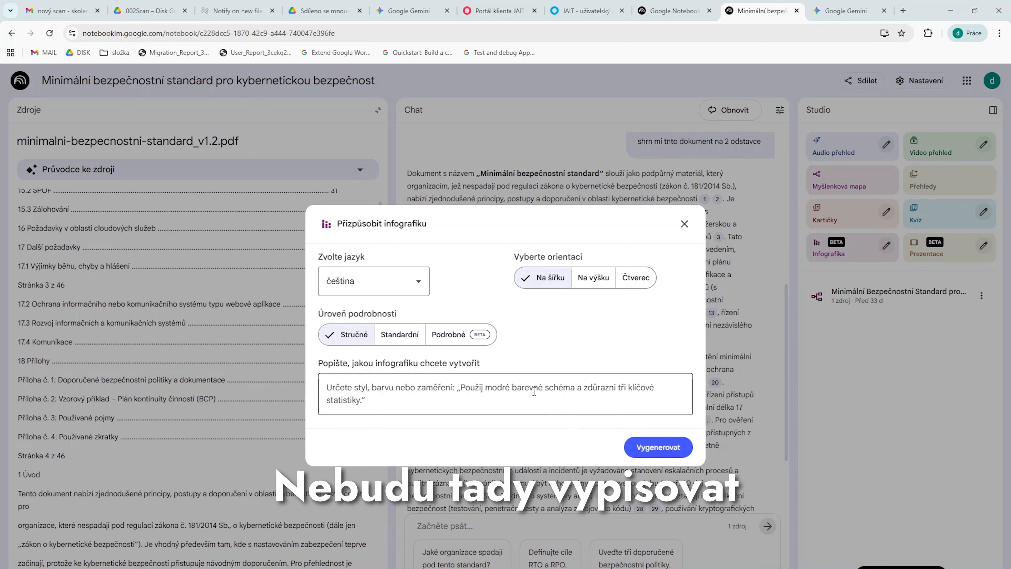
{"action": "left_click", "coordinate": [534, 391]}
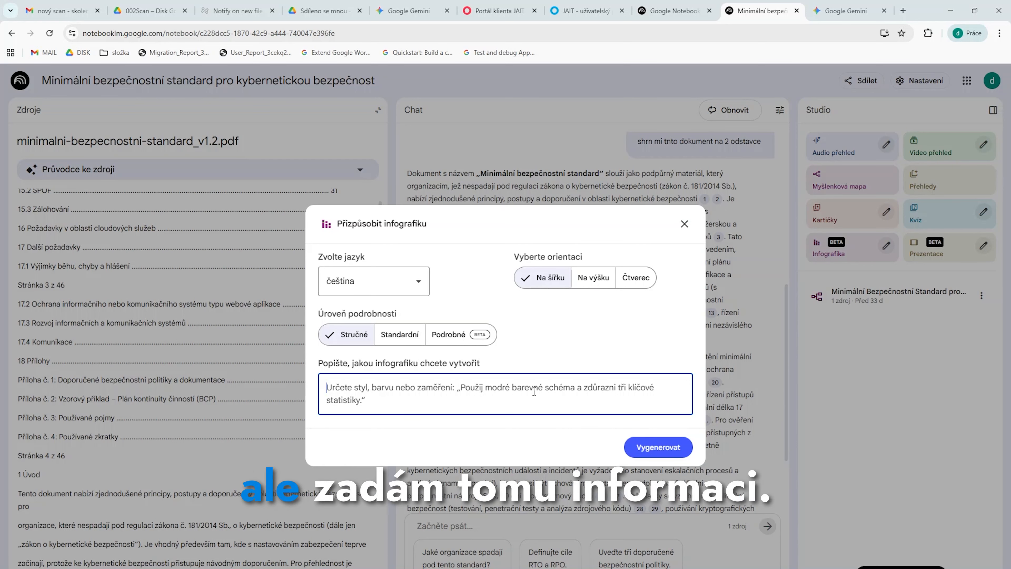
{"action": "type", "text": "vy"}
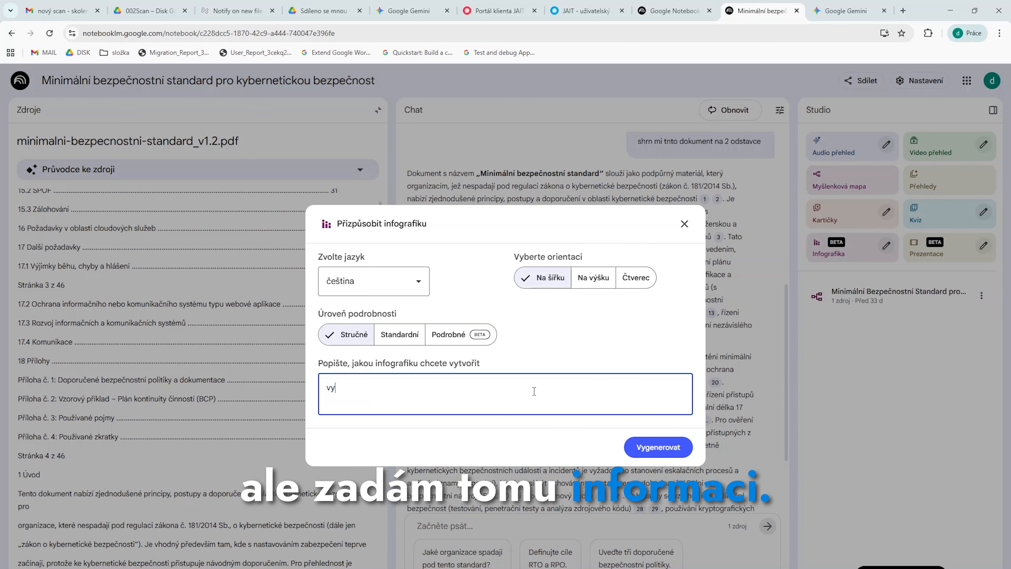
{"action": "type", "text": "tvoř souhrn infromací "}
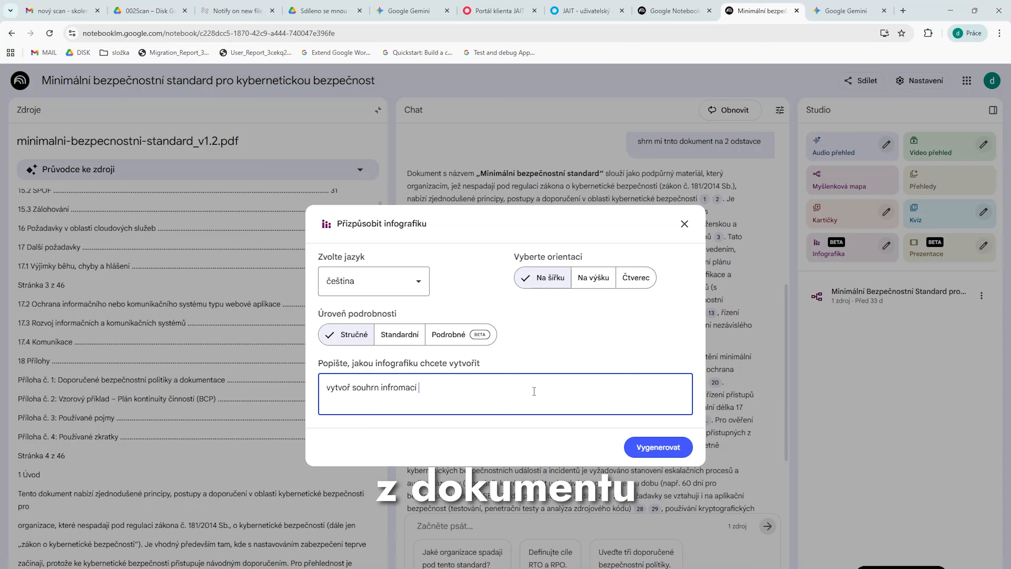
{"action": "type", "text": "z dokumentu pro laika"}
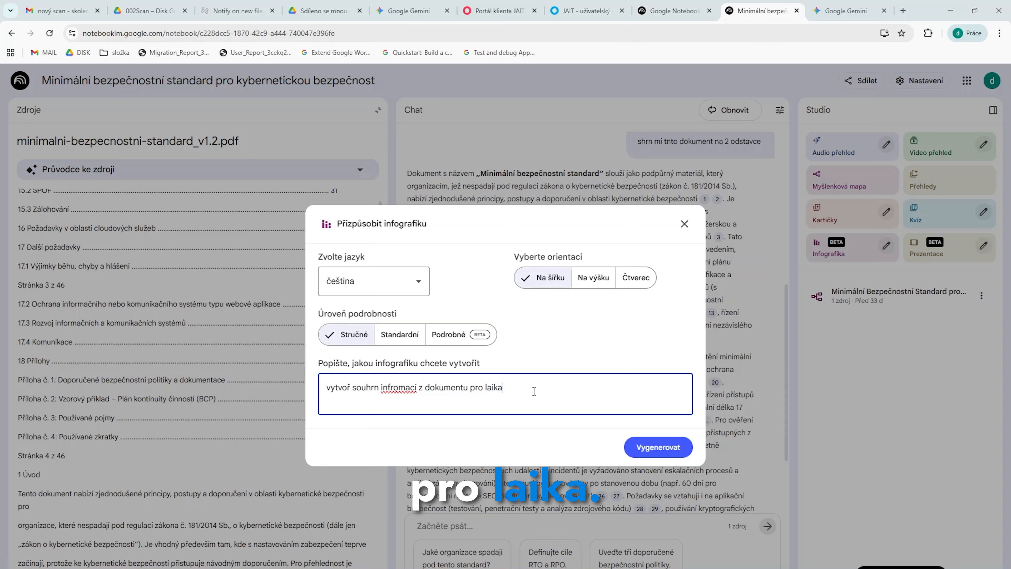
{"action": "type", "text": ", zvol "}
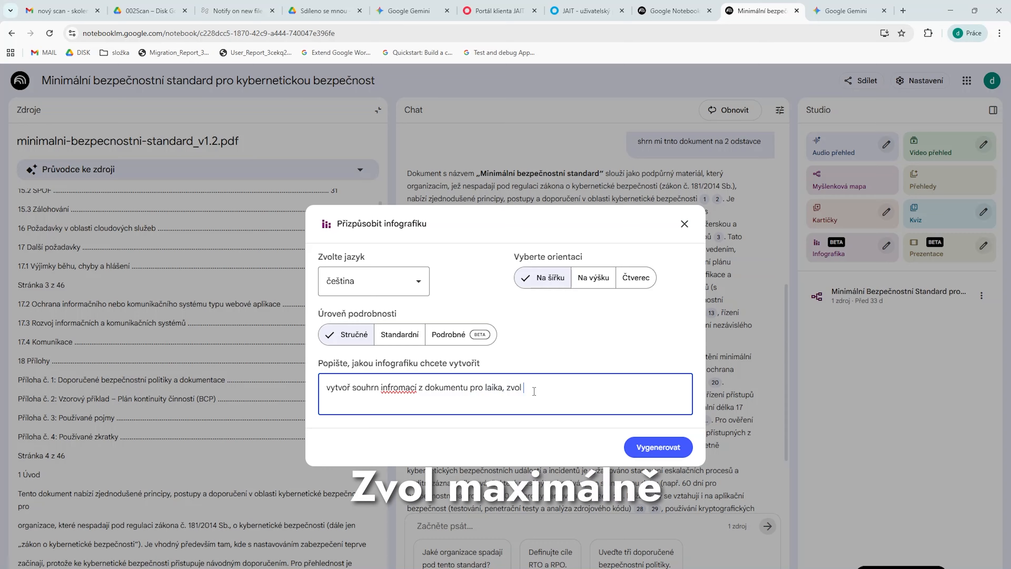
{"action": "type", "text": "maximálně "}
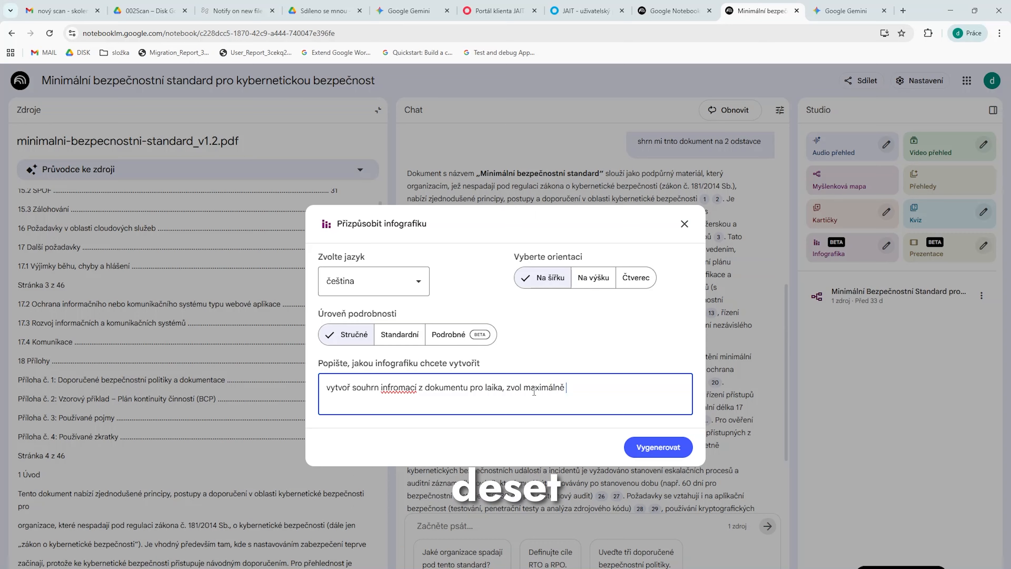
{"action": "type", "text": "10 oblastí a "}
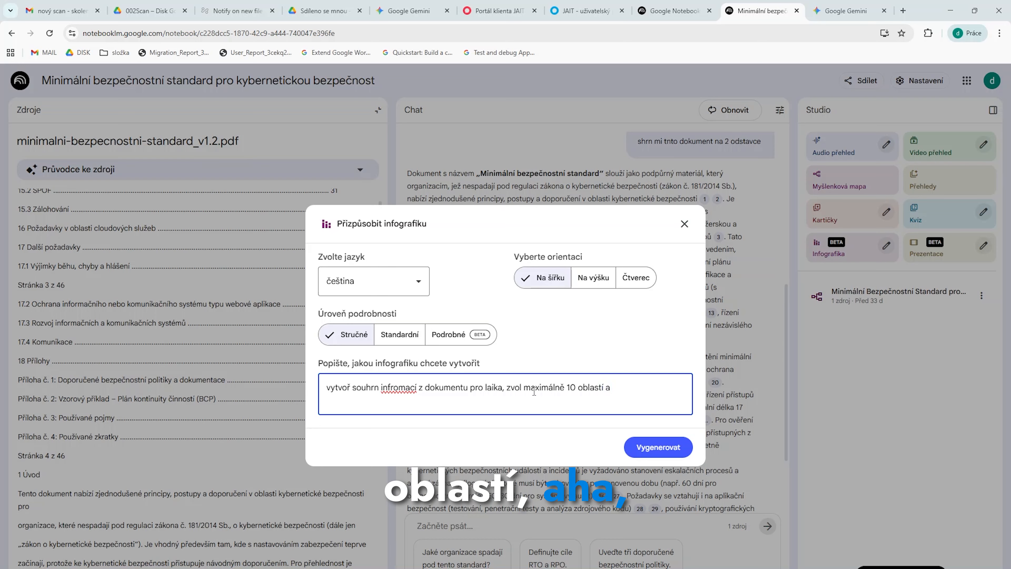
{"action": "type", "text": "vyber jen ty "}
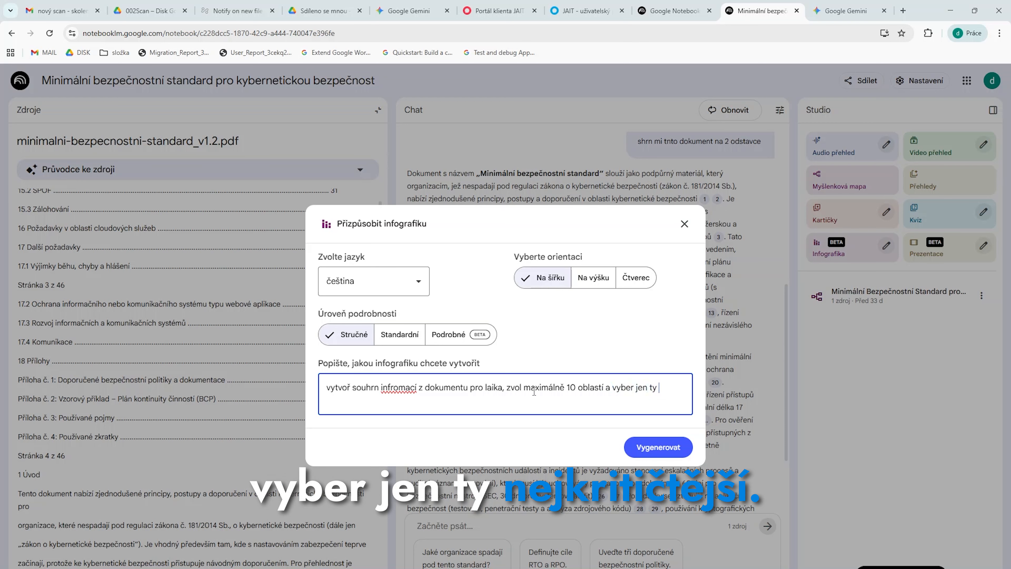
{"action": "type", "text": "nejkriut"}
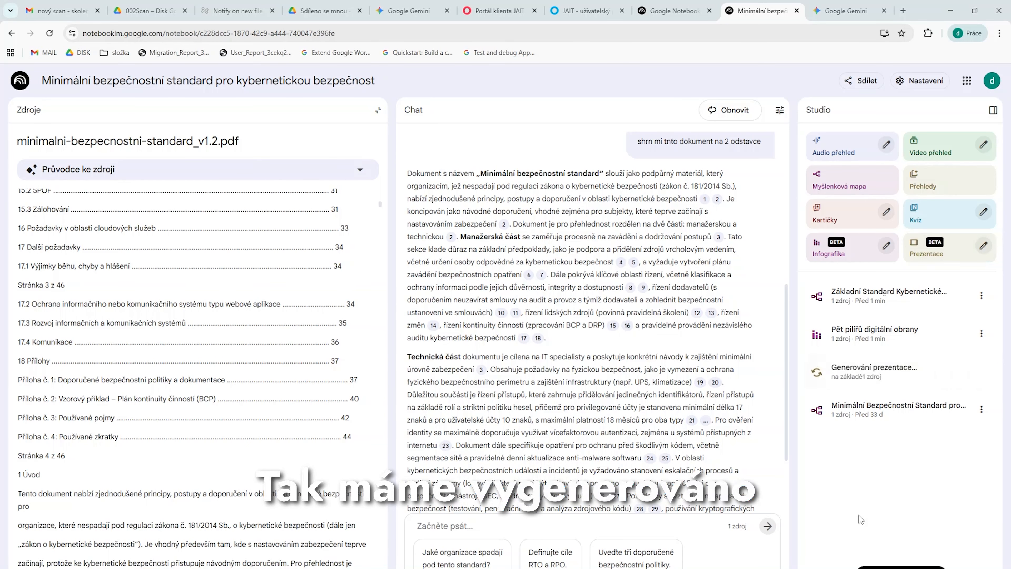
View the generated infographic "Pět pilířů digitální obrany" and close it
{"action": "left_click", "coordinate": [877, 336]}
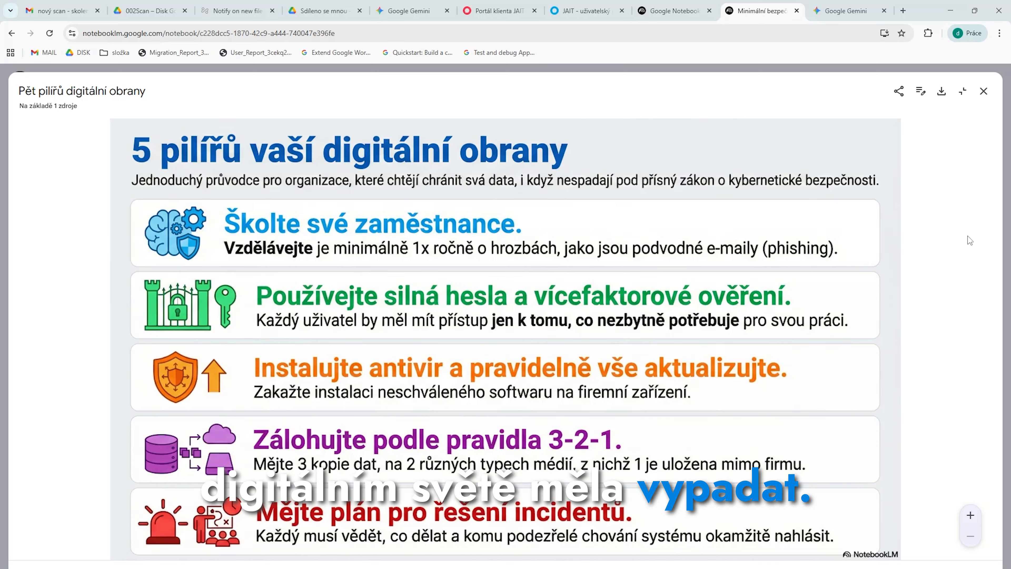
{"action": "left_click", "coordinate": [983, 92]}
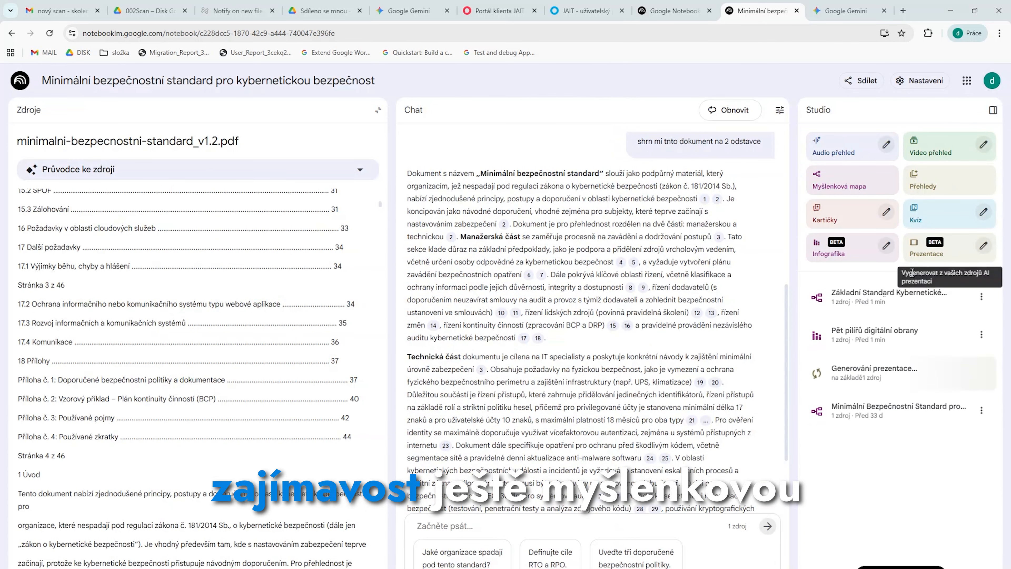
Open the mind map "Základní Standard Kybernetické Bezpečnosti a Řízení", expand its four main branches to examine the whole structure, and close it
{"action": "left_click", "coordinate": [921, 299]}
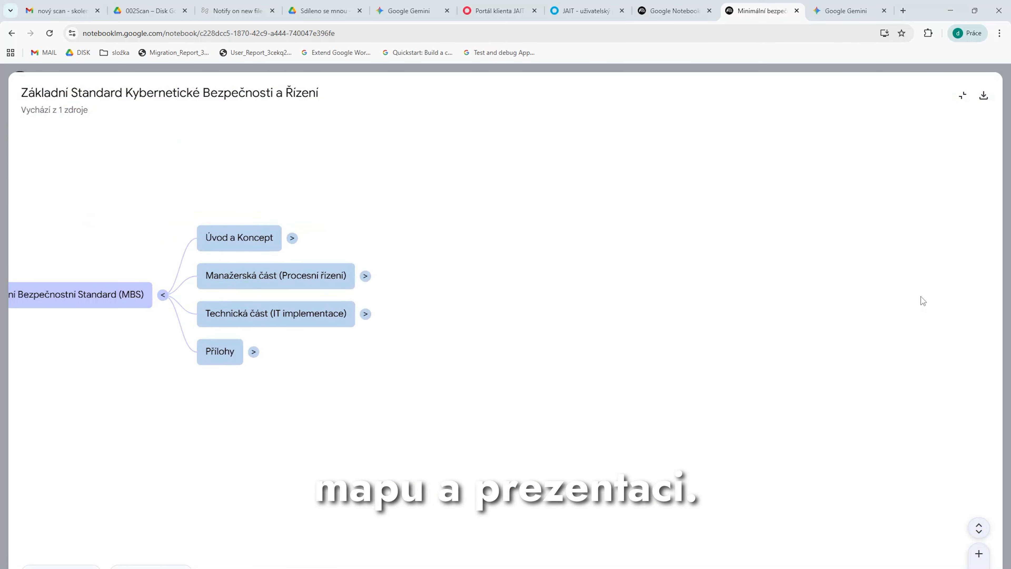
{"action": "left_click", "coordinate": [293, 239]}
{"action": "left_click", "coordinate": [599, 372]}
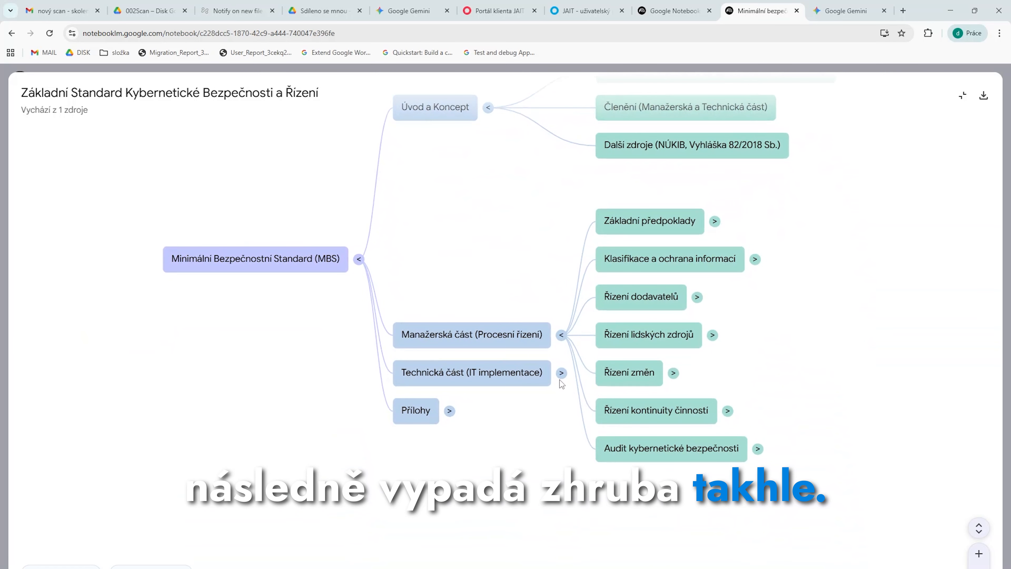
{"action": "left_click", "coordinate": [559, 375]}
{"action": "left_click", "coordinate": [449, 372]}
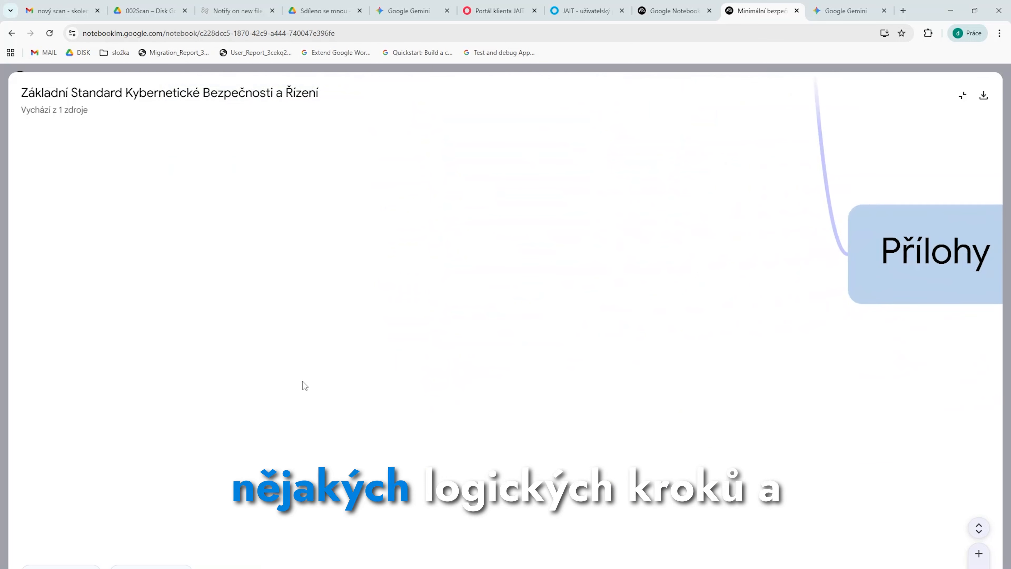
{"action": "left_click_drag", "start_coordinate": [408, 169], "coordinate": [394, 404]}
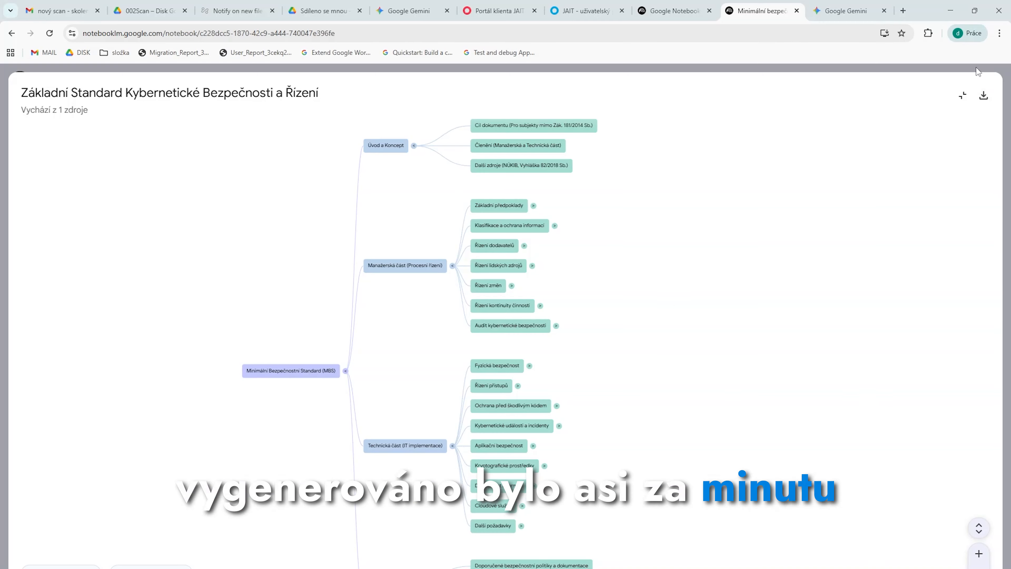
{"action": "left_click", "coordinate": [958, 97]}
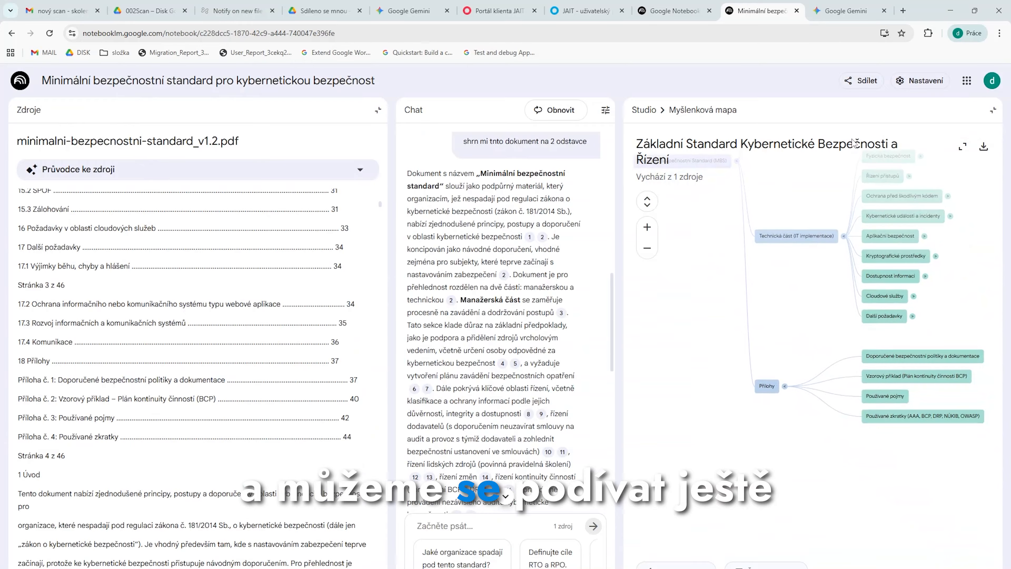
{"action": "left_click", "coordinate": [993, 110]}
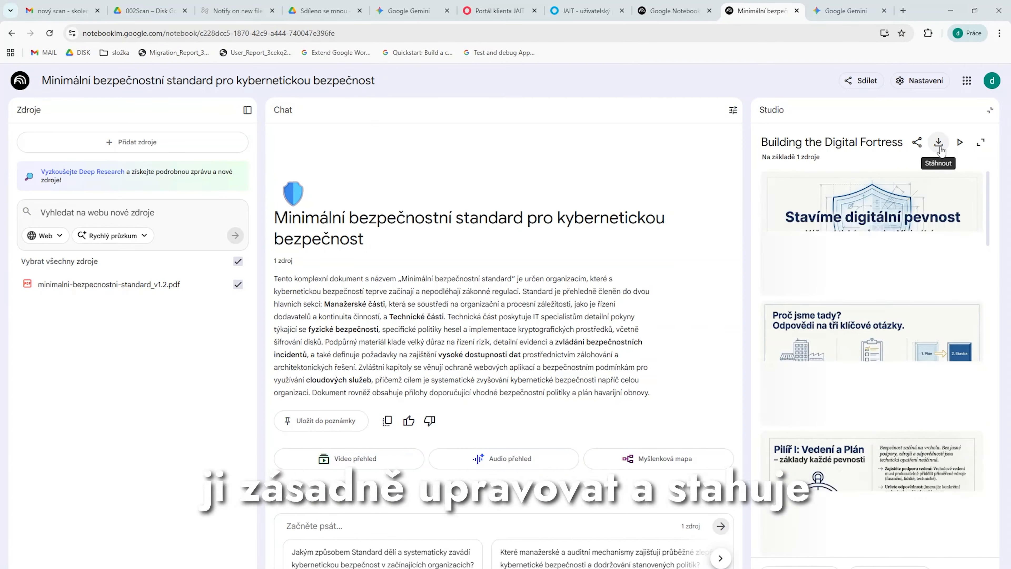
Enlarge the generated presentation "Building the Digital Fortress" and look through its slides from the title slide to slide 6
{"action": "left_click", "coordinate": [876, 218]}
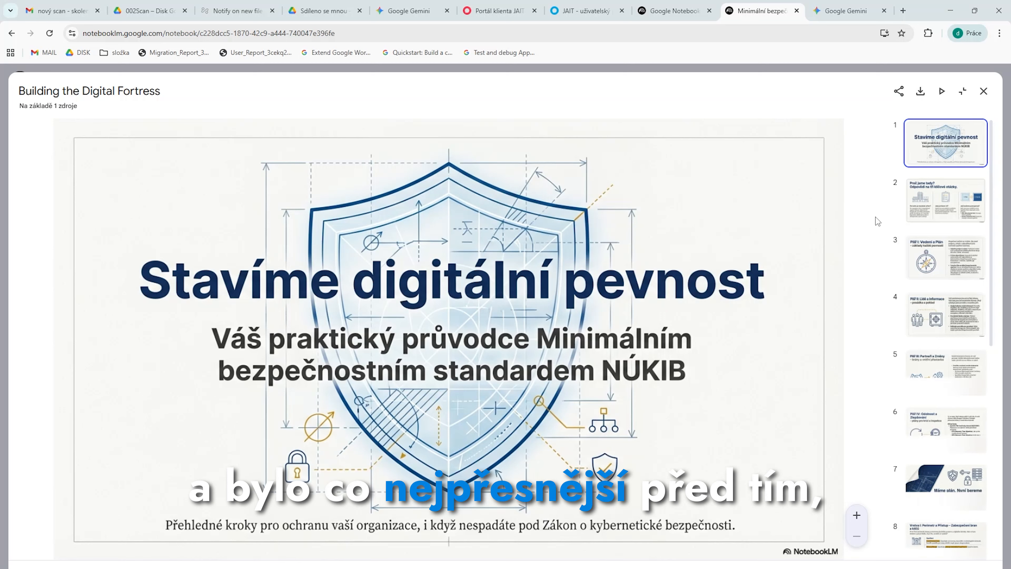
{"action": "left_click", "coordinate": [954, 199]}
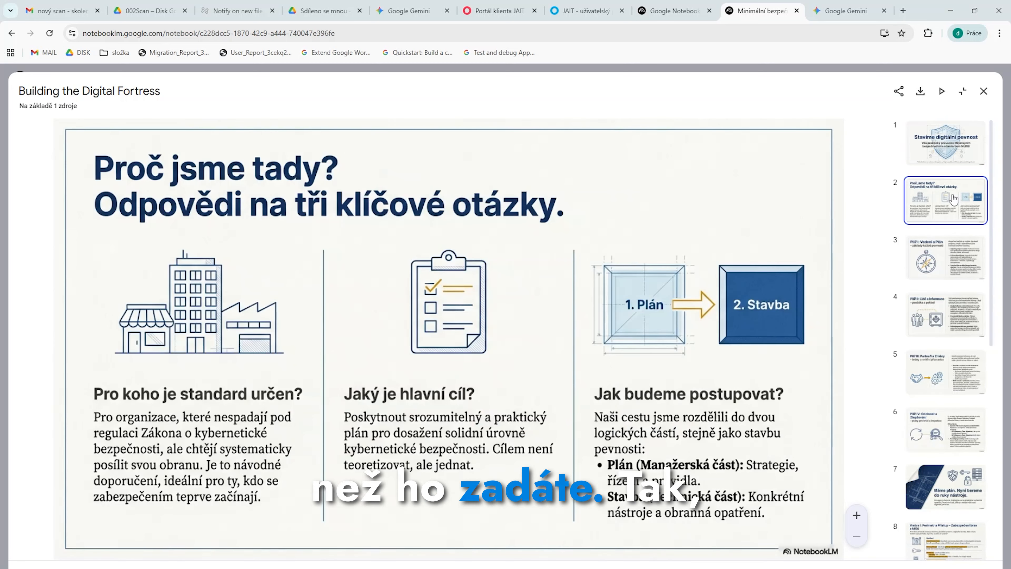
{"action": "key", "text": "Right"}
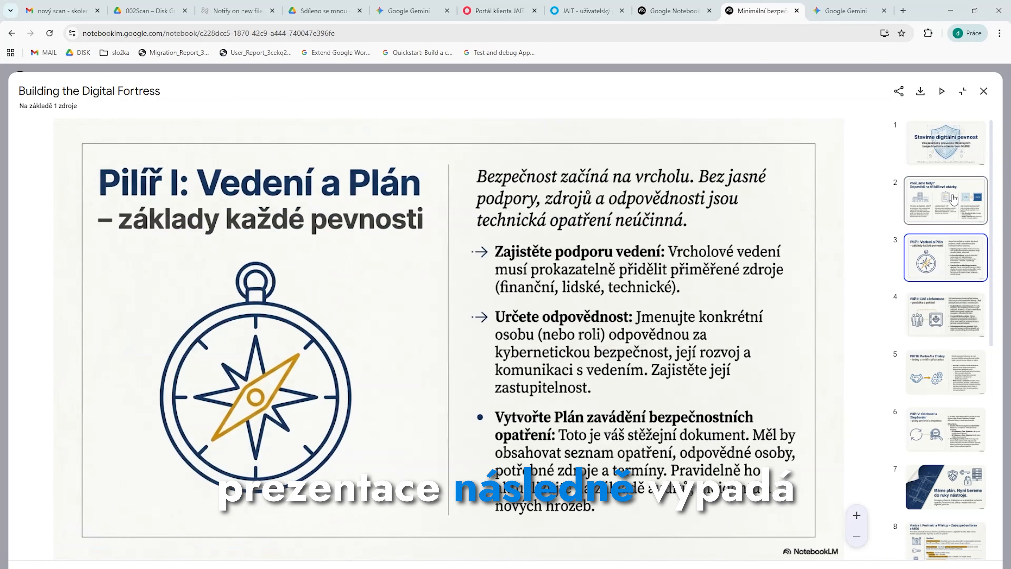
{"action": "key", "text": "Right"}
{"action": "key", "text": "Right"}
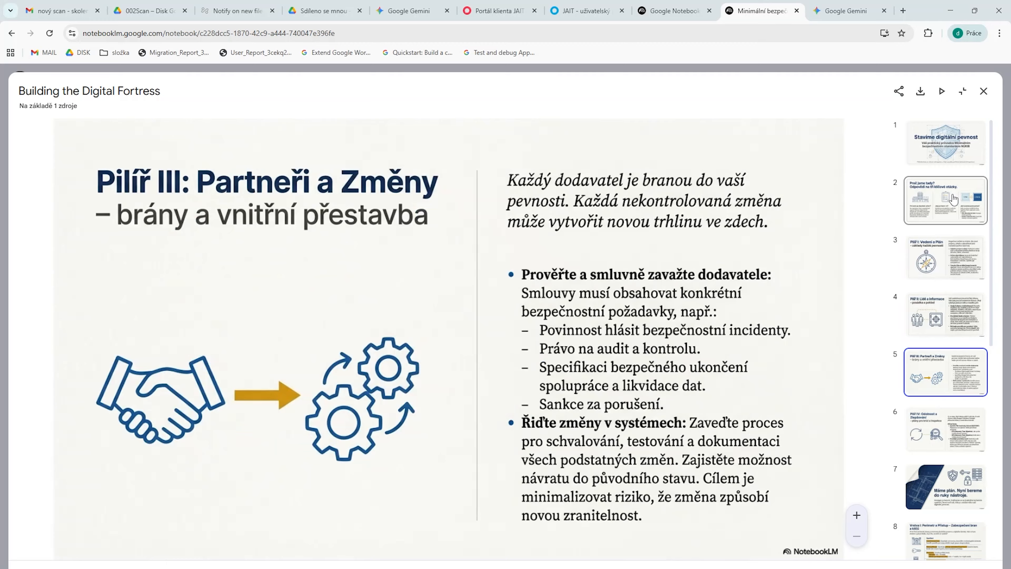
{"action": "key", "text": "Right"}
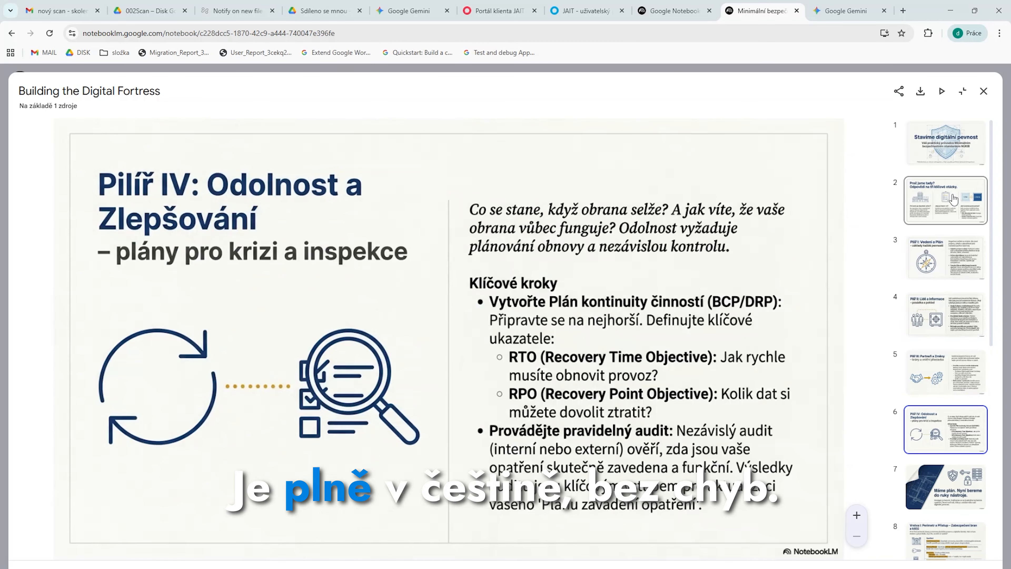